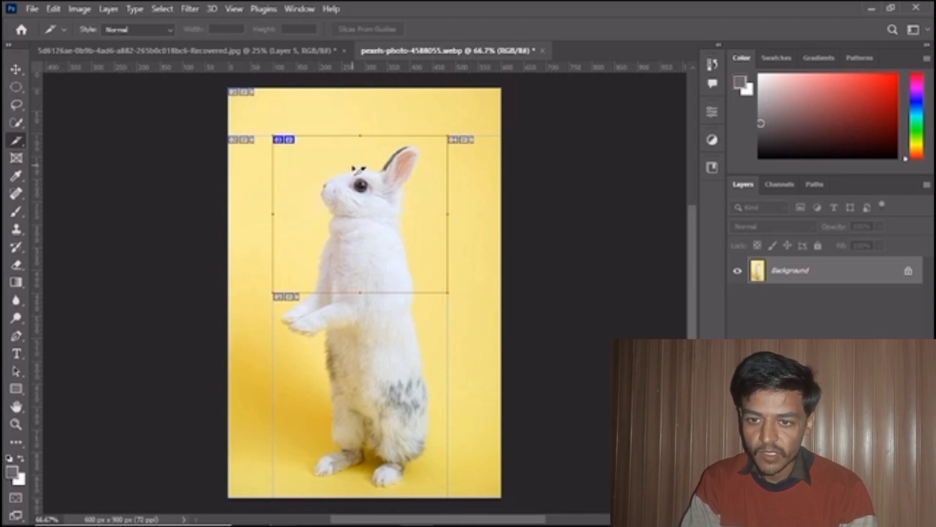
Move the user slice down over the rabbit's body and delete it.
drag(339, 151, 359, 248)
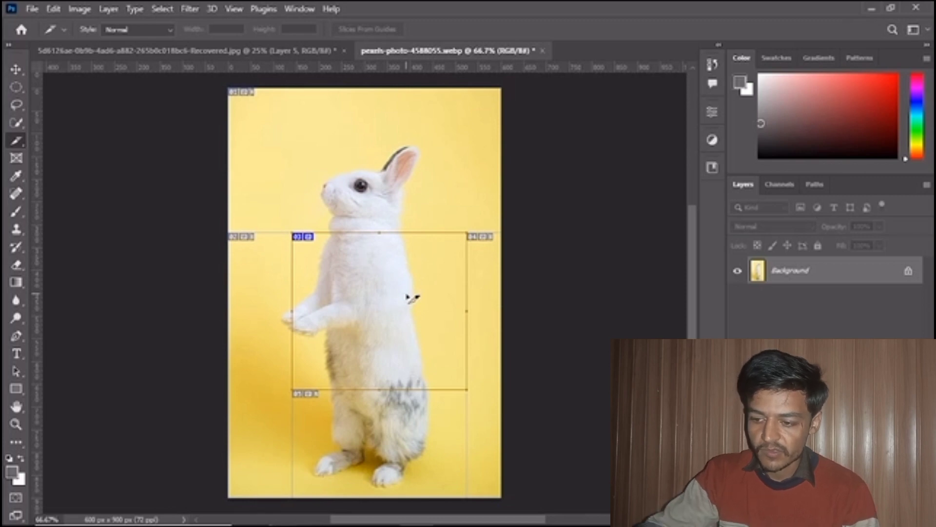
key(Delete)
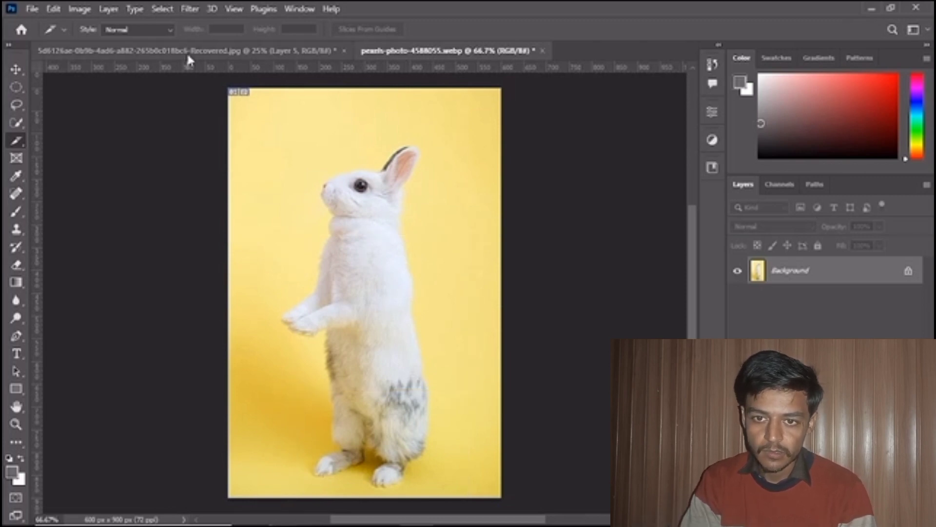
Set the slice style to Fixed Aspect Ratio with a width of 5 and a height of 5.
click(170, 28)
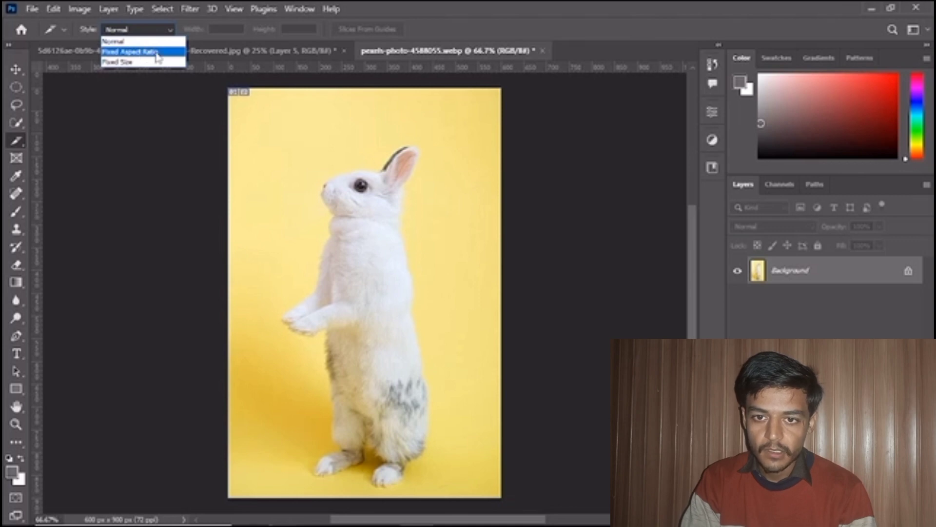
click(157, 57)
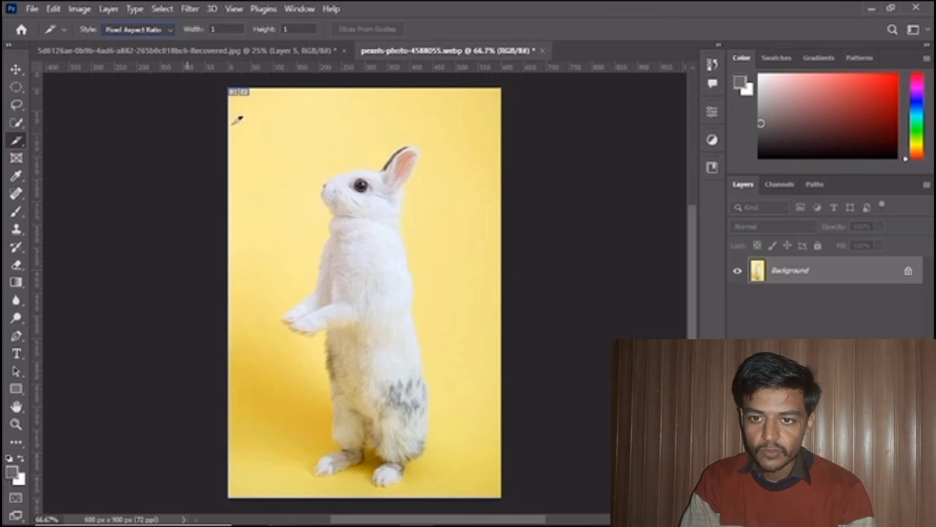
click(226, 27)
key(BackSpace)
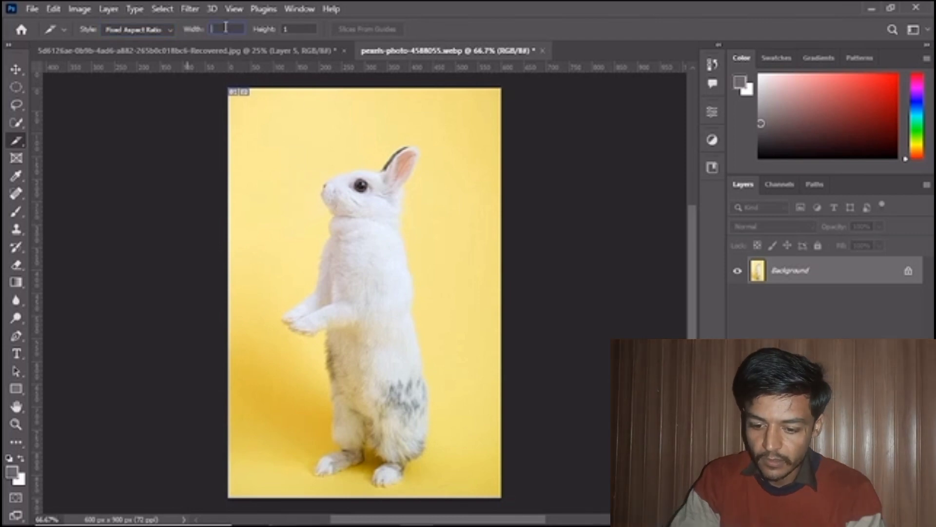
text(5)
click(298, 29)
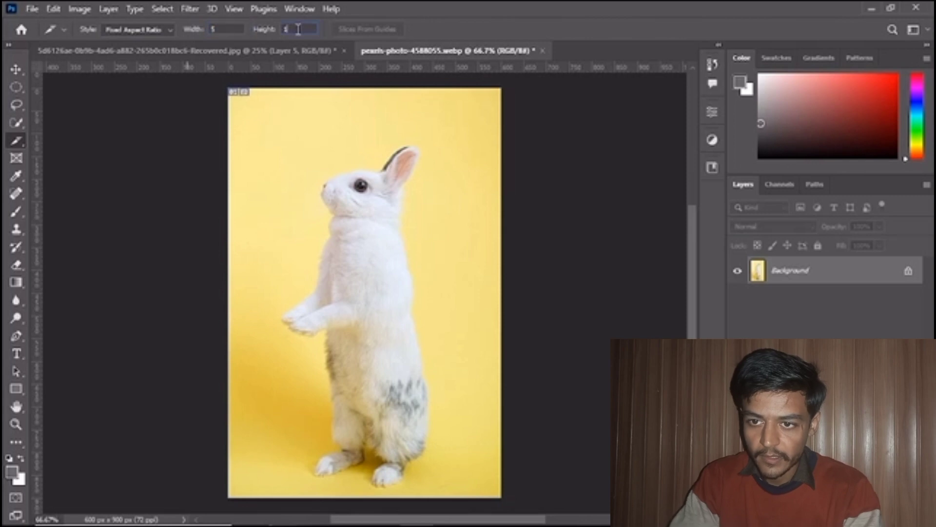
key(BackSpace)
text(5)
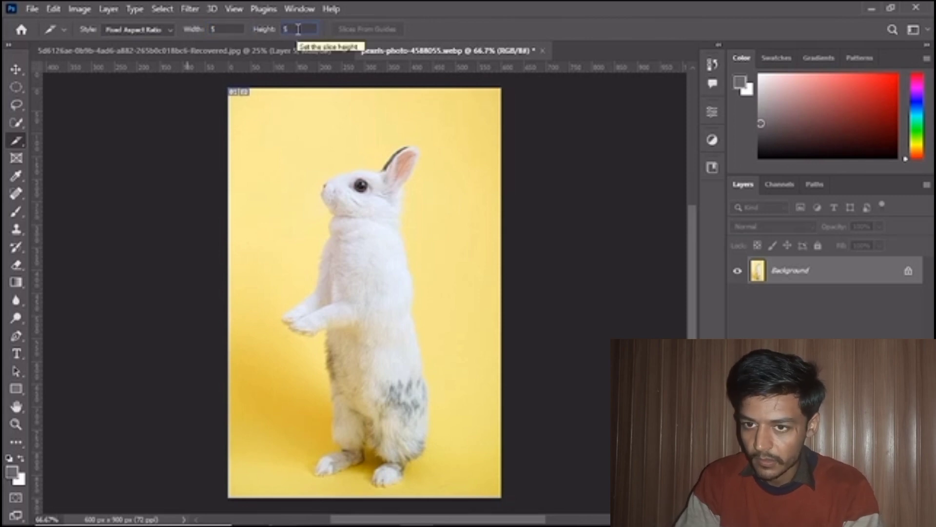
Draw a square slice across the rabbit's chest and body and undo it.
drag(278, 192, 470, 369)
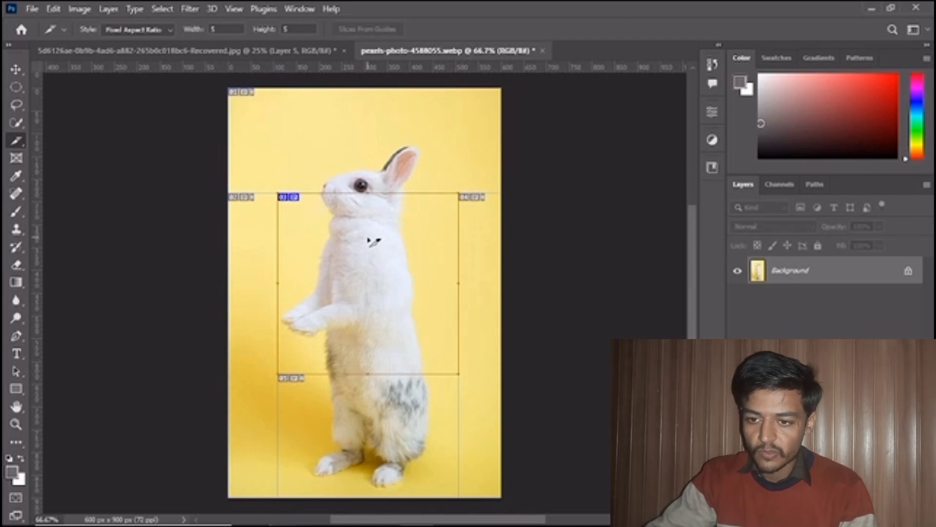
key(ctrl+z)
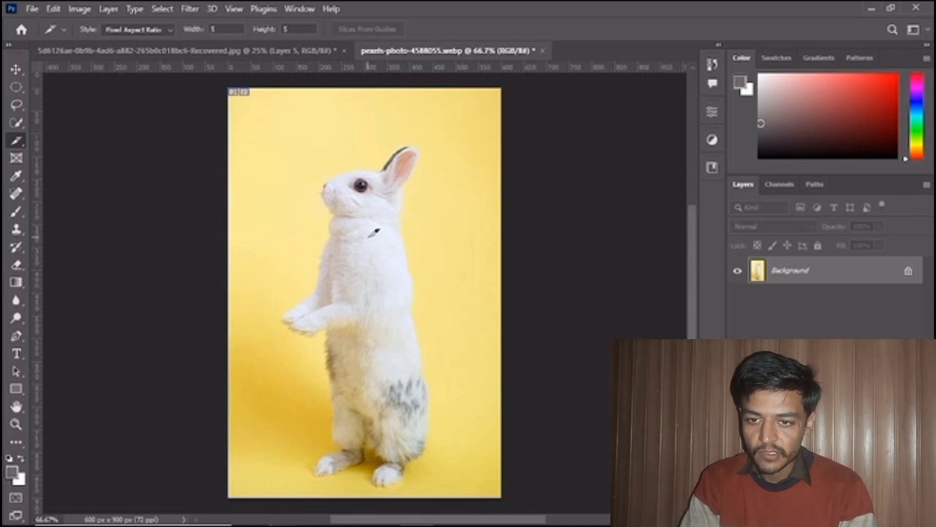
Place a Fixed Size slice of 64 × 64 px beside the rabbit's head and delete it.
click(166, 30)
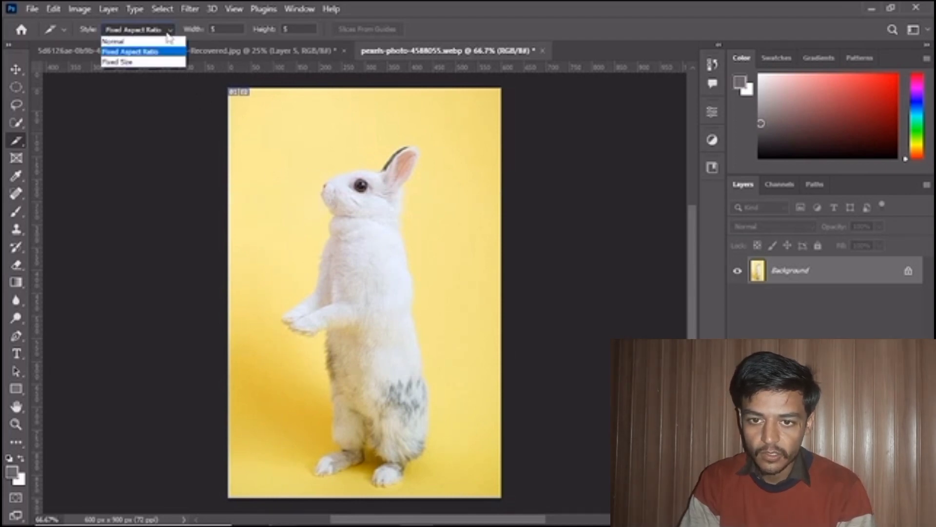
click(156, 62)
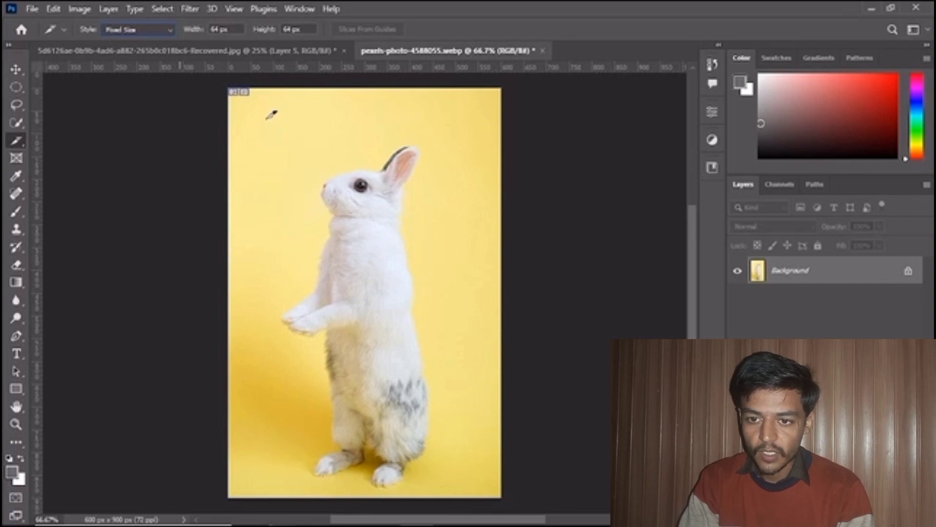
drag(268, 118, 288, 129)
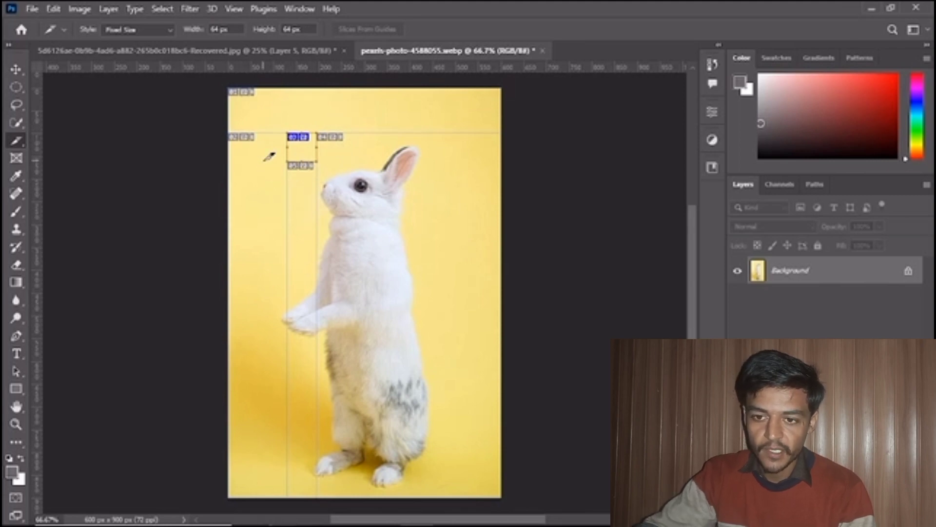
key(Delete)
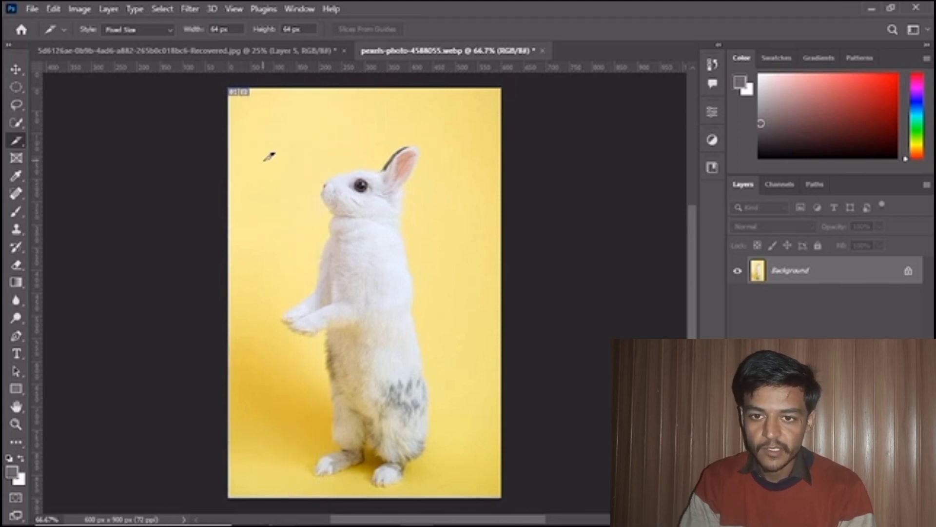
Return the slice style to Normal and add vertical guides on both sides of the rabbit plus a horizontal guide at its neck.
click(168, 29)
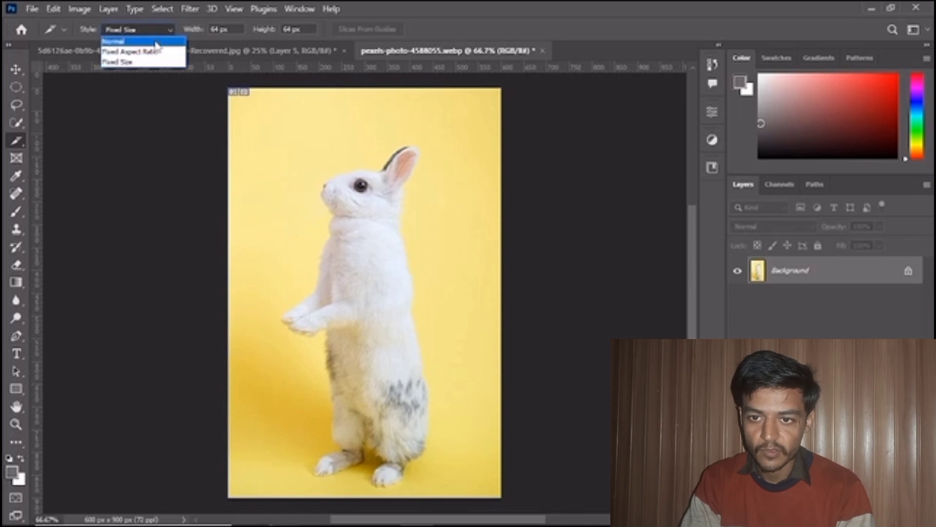
click(156, 42)
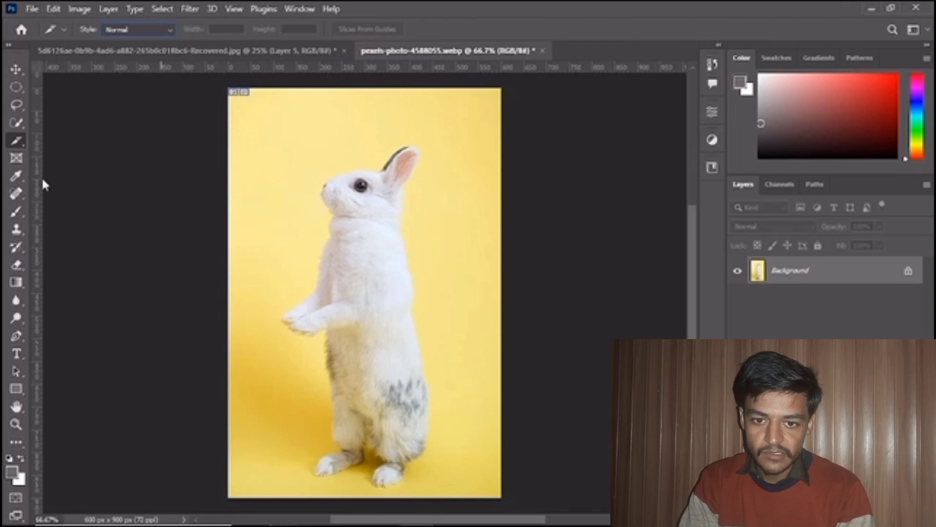
drag(41, 181, 276, 198)
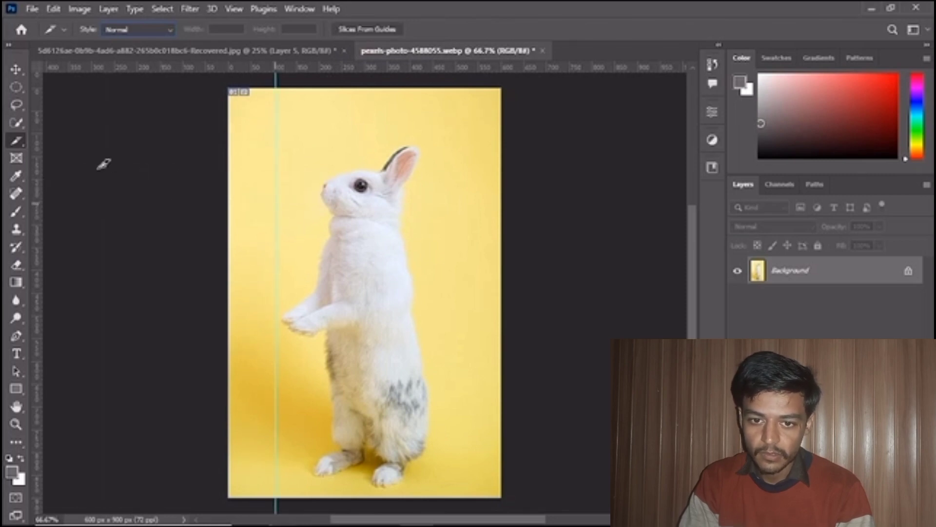
drag(38, 174, 426, 163)
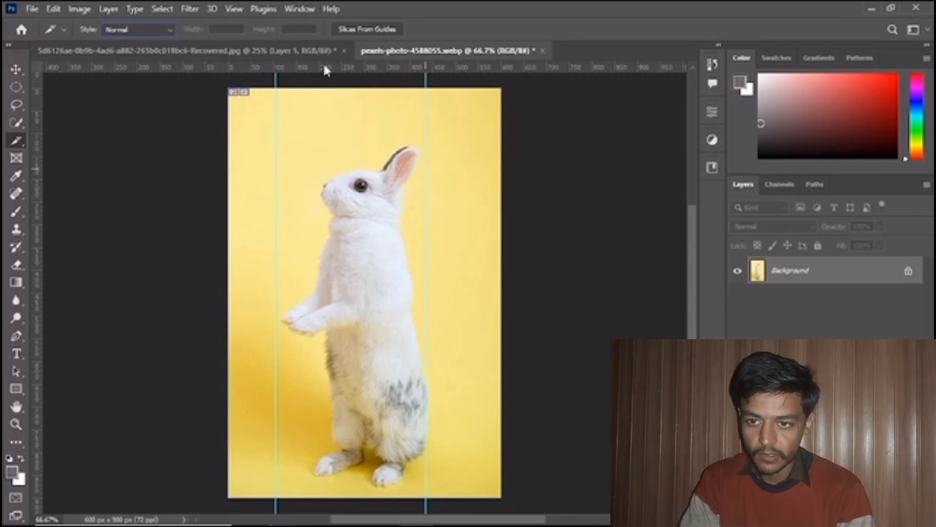
drag(323, 67, 344, 223)
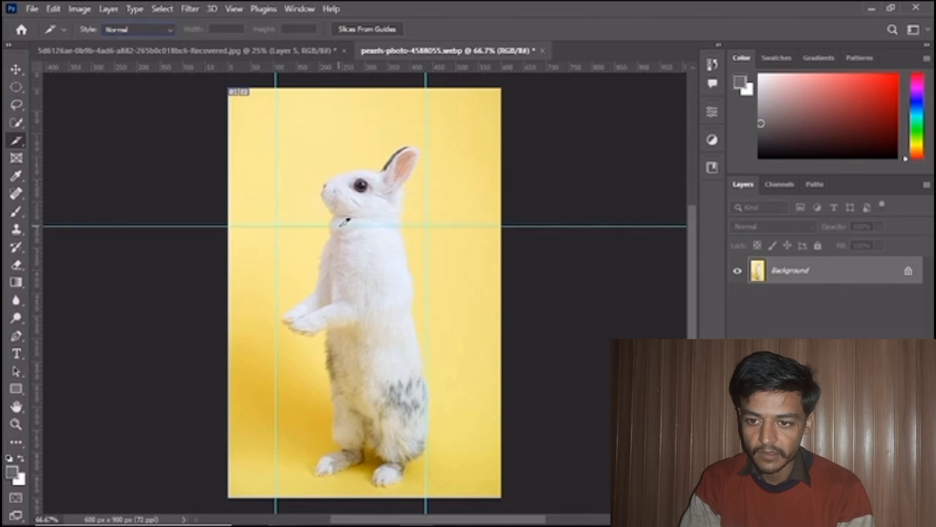
Create slices from the three guides and undo the slicing.
click(368, 29)
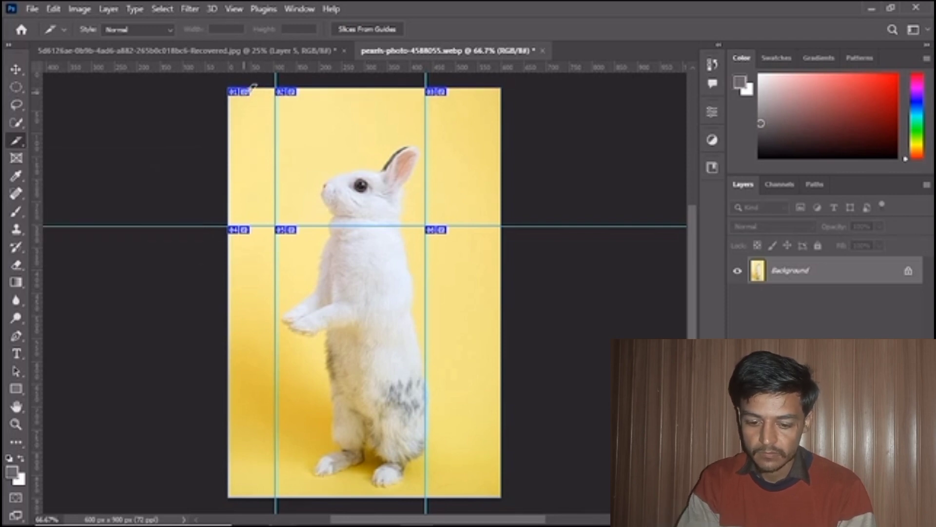
key(ctrl+z)
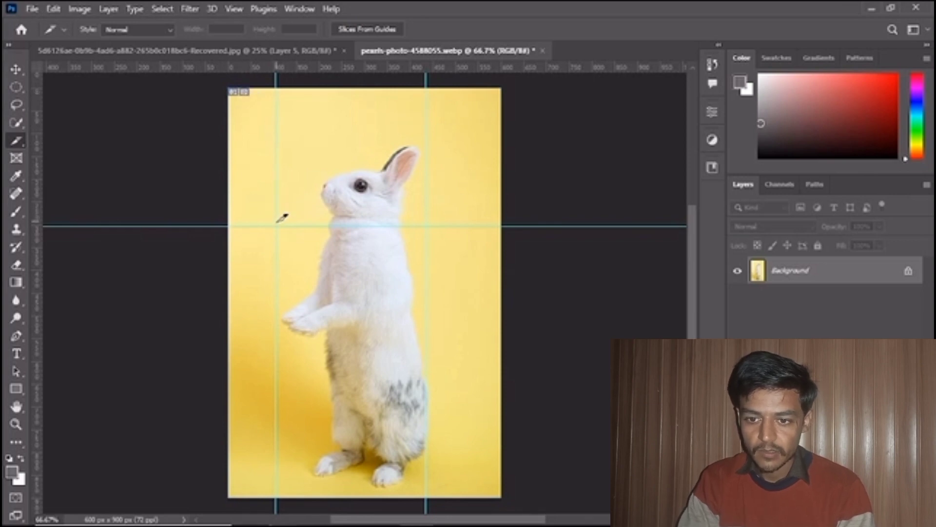
Delete the two vertical guides and the horizontal guide from the rabbit image.
key(v)
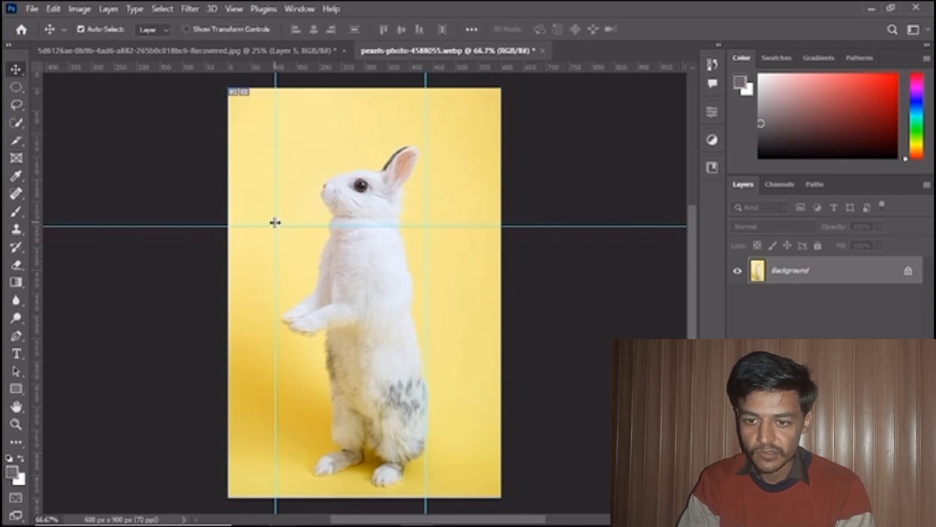
click(275, 223)
key(Delete)
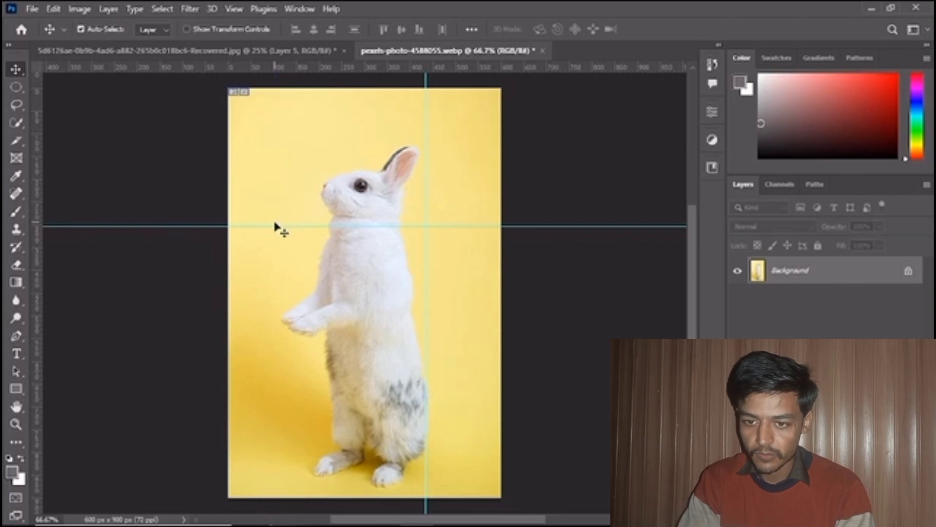
click(275, 226)
key(Delete)
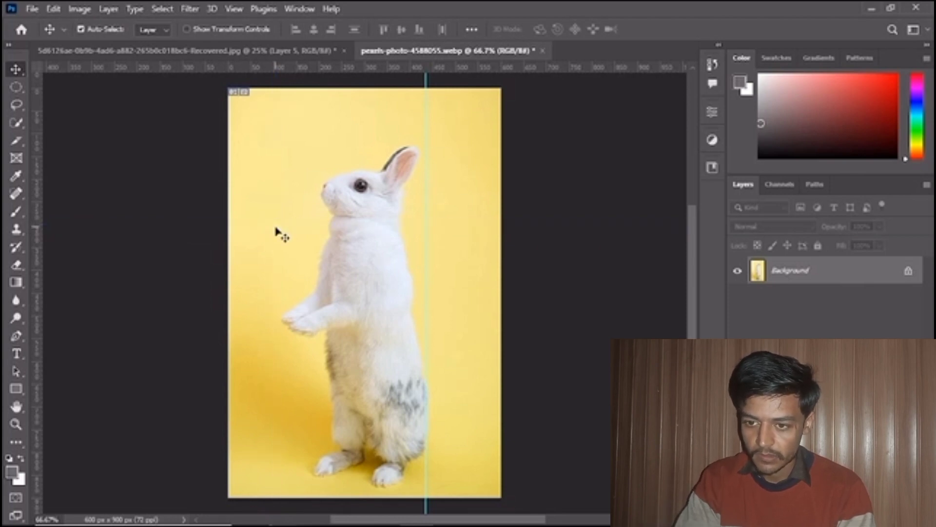
click(427, 229)
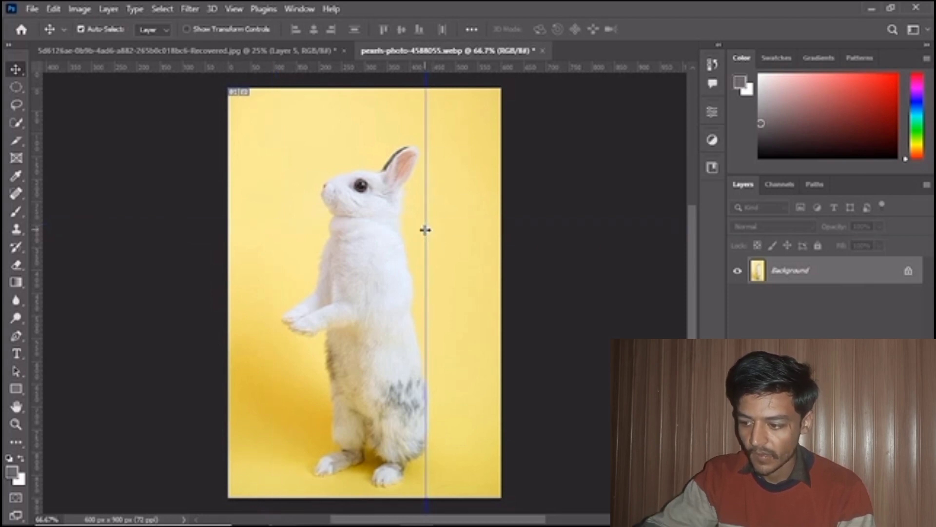
key(Delete)
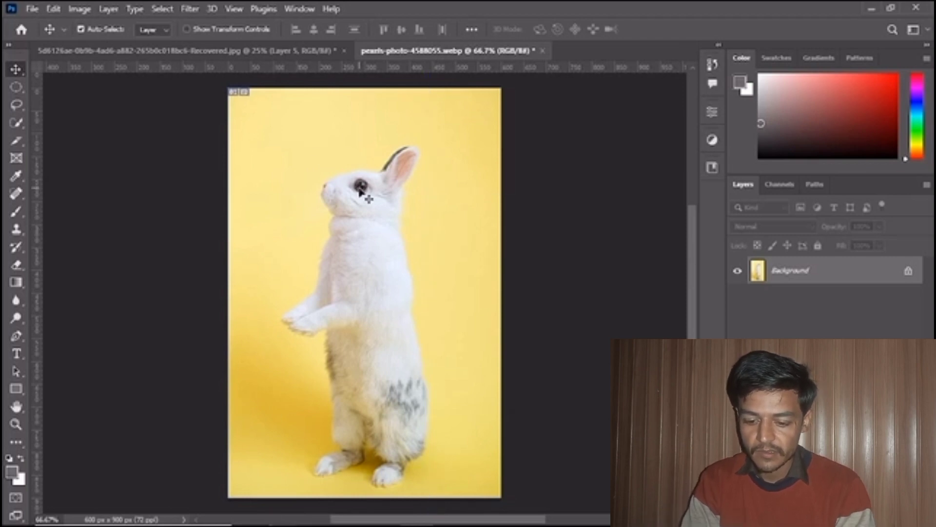
Divide the whole-image slice into 3 evenly spaced slices down and 3 across, and undo the division.
key(c)
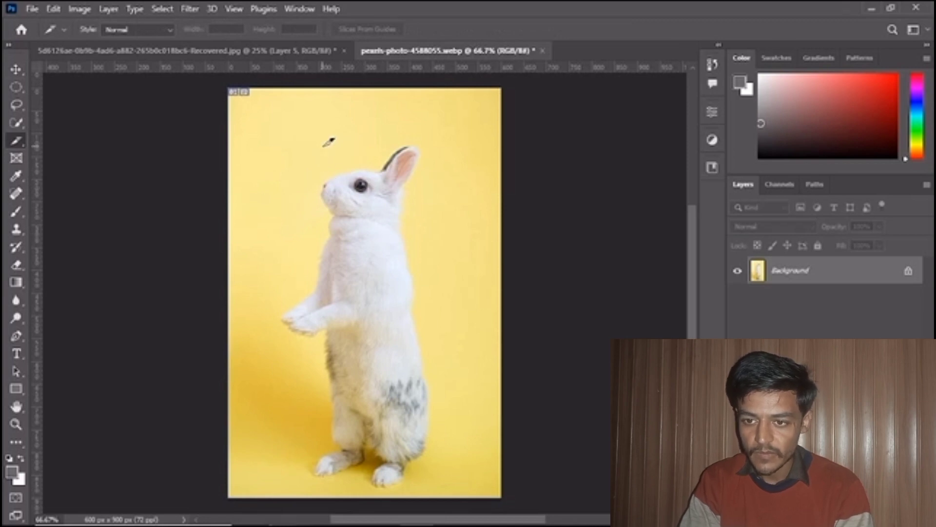
right_click(291, 186)
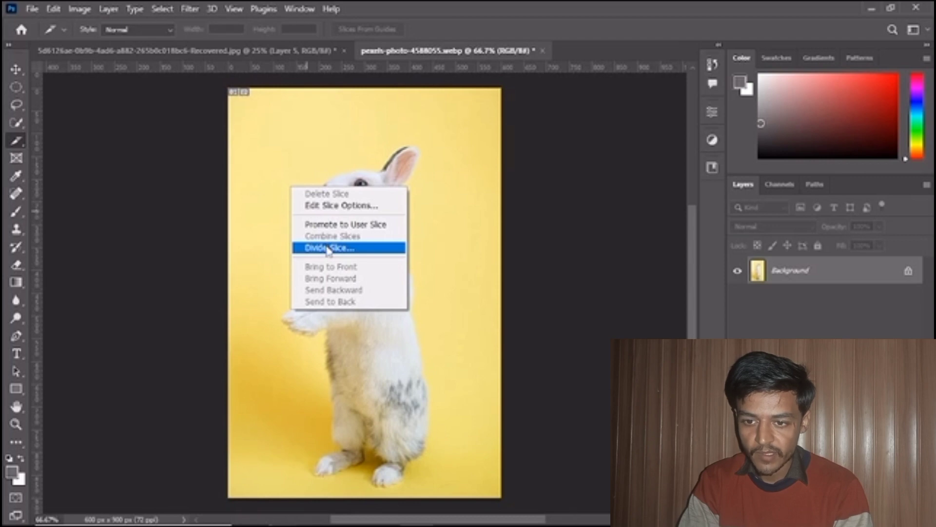
click(361, 248)
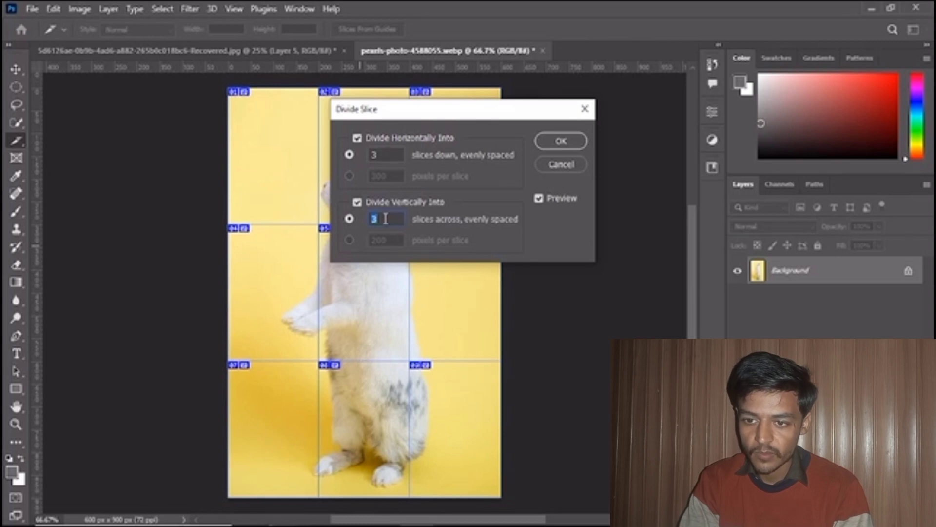
click(562, 141)
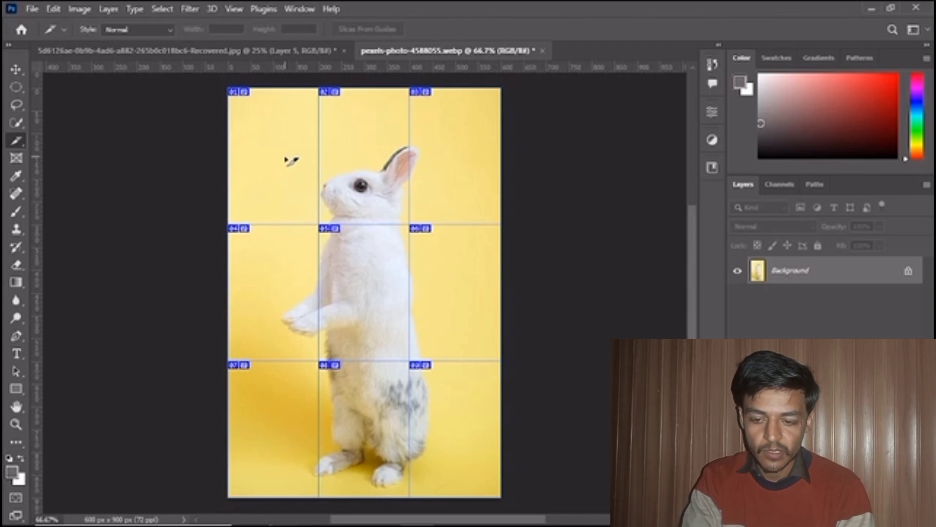
key(ctrl+z)
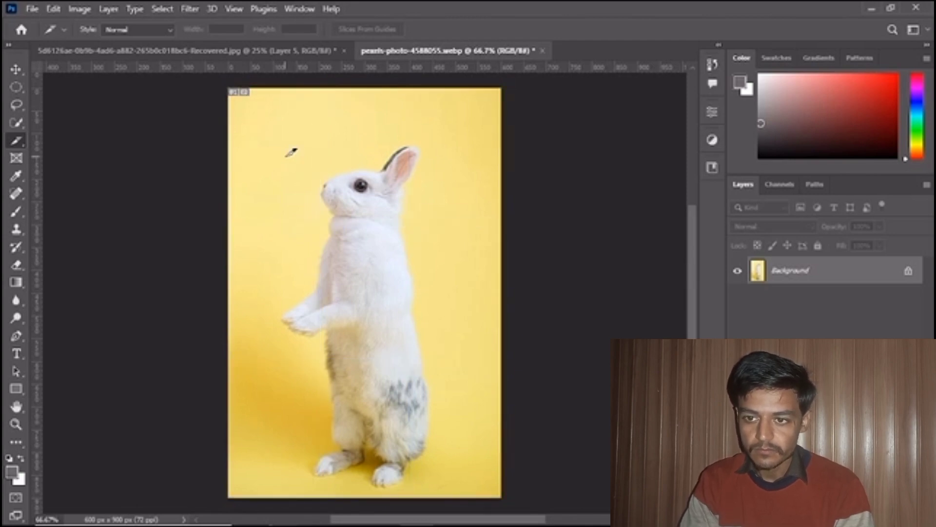
Promote the whole-image auto slice to a user slice with the Slice Select Tool.
right_click(20, 142)
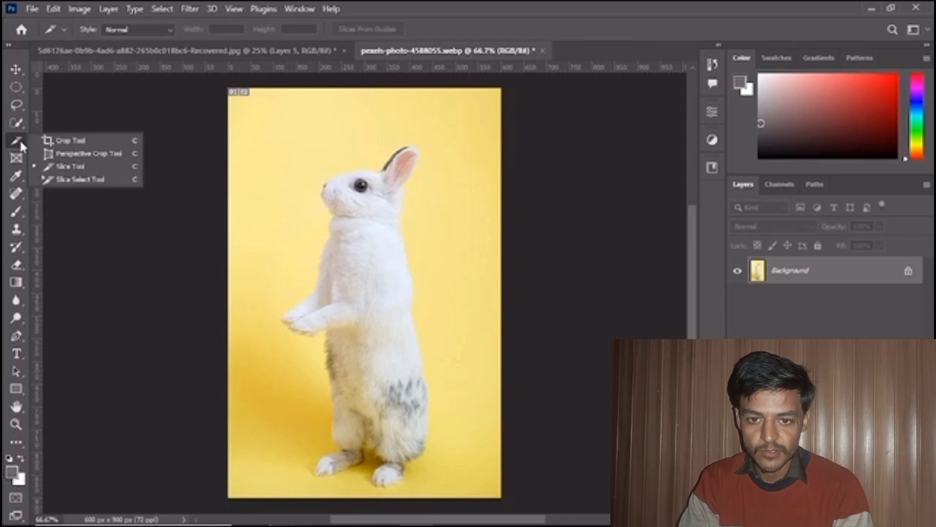
click(50, 179)
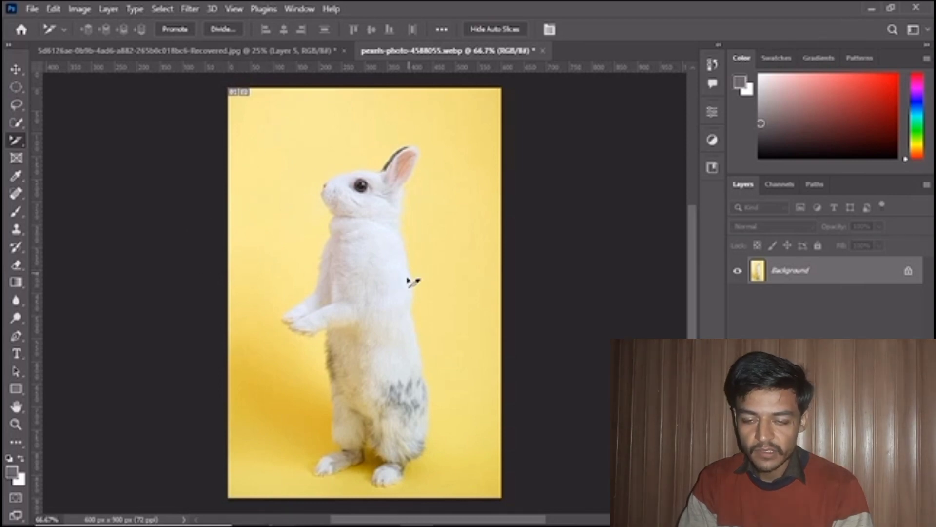
click(170, 30)
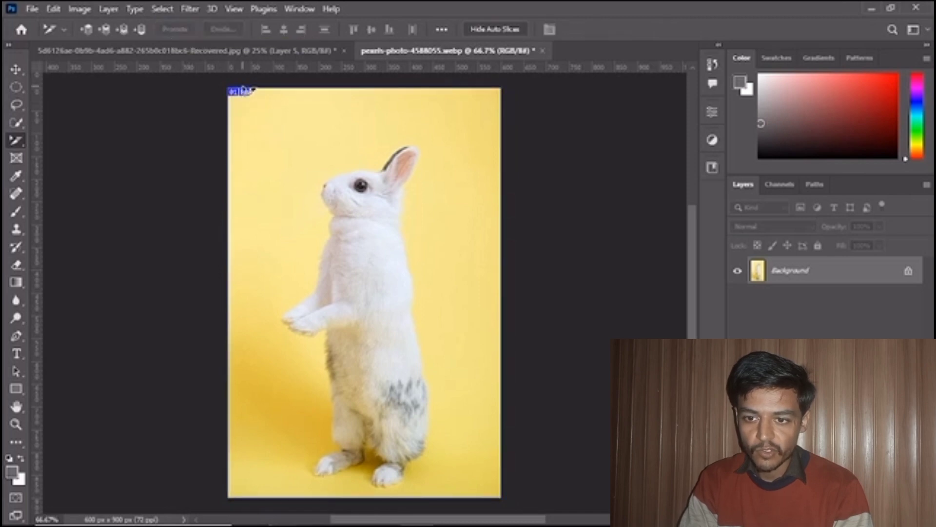
Shift the promoted slice slightly down and to the right and undo the move.
mouse_move(271, 136)
mouse_down()
mouse_move(451, 256)
mouse_move(426, 265)
mouse_move(309, 171)
mouse_move(326, 138)
mouse_move(349, 161)
mouse_move(276, 144)
mouse_move(285, 145)
mouse_up()
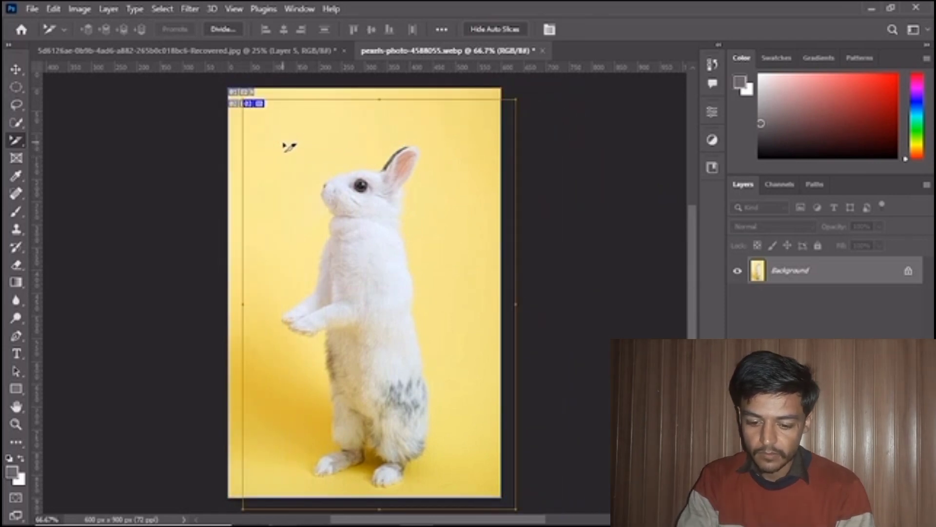
key(ctrl+z)
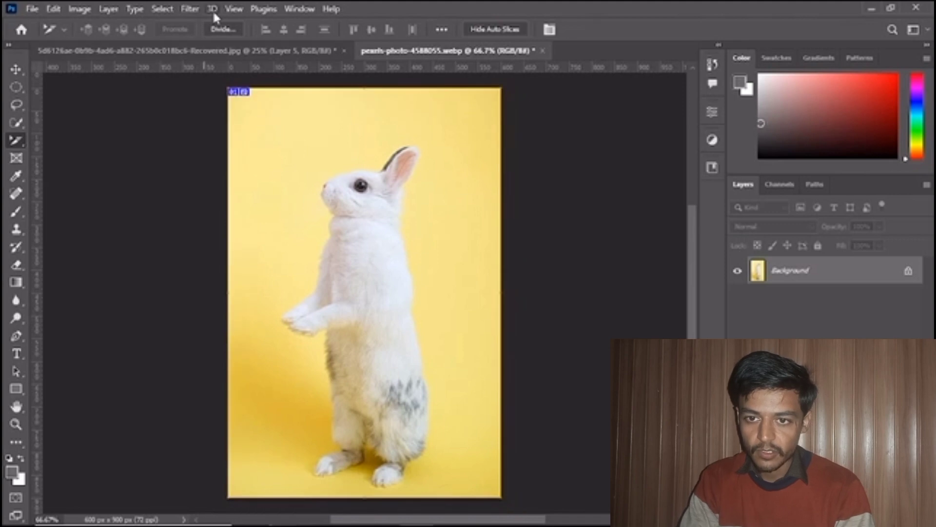
Divide the whole-image user slice of the rabbit photo into 3 evenly spaced slices down and 3 across.
click(223, 30)
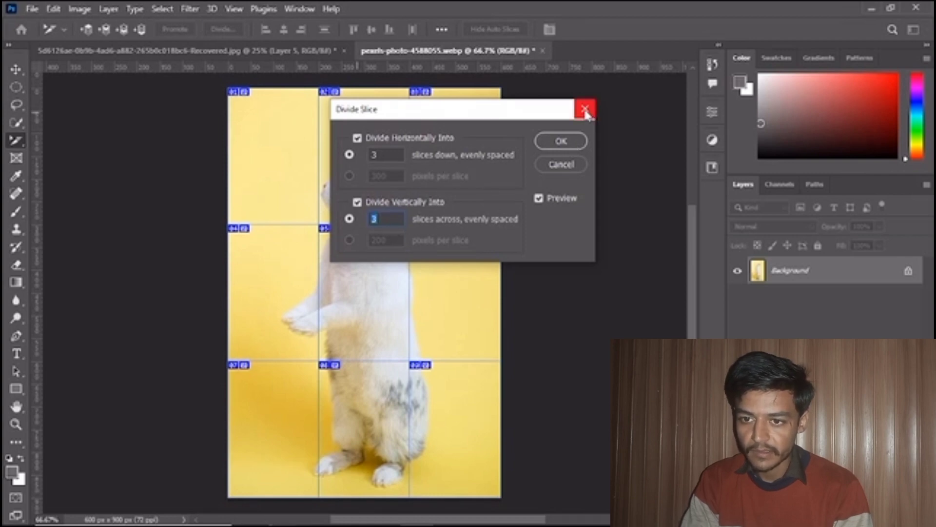
click(577, 141)
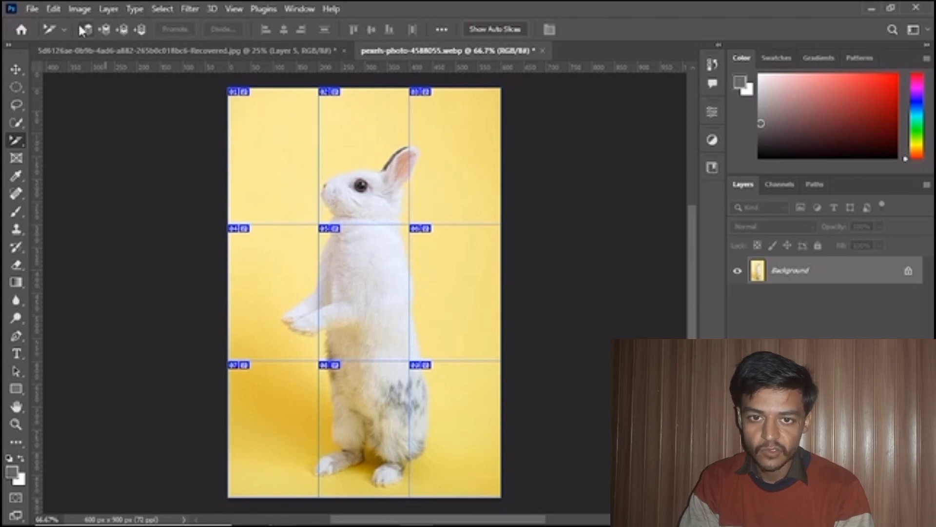
Export all slices with Save for Web (Legacy) as GIF, Images Only, named pexels-photo-4588055.gif, into the Saved Pictures folder under Pictures.
click(32, 8)
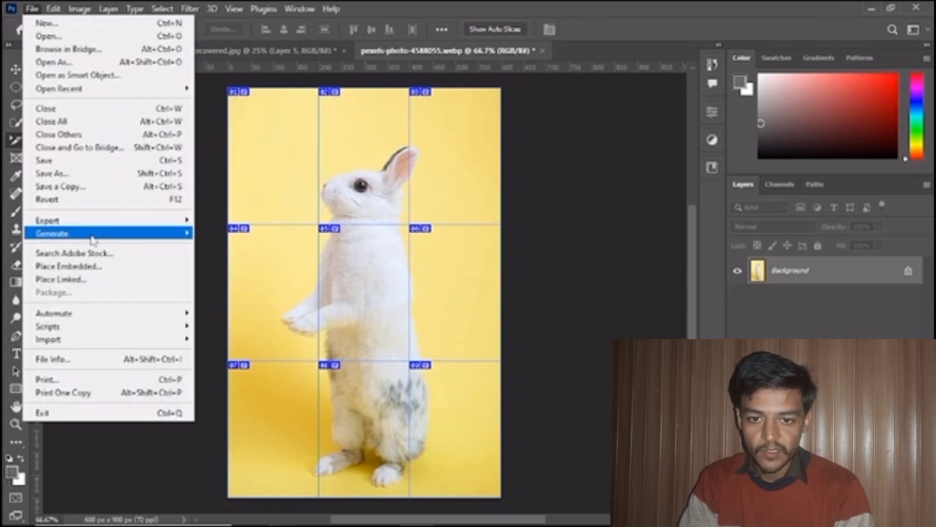
mouse_move(94, 240)
mouse_move(162, 220)
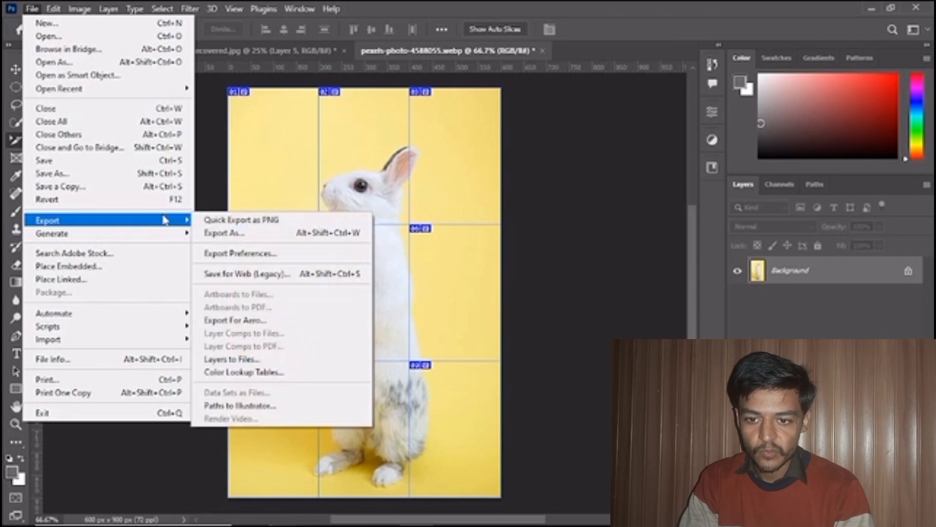
click(252, 274)
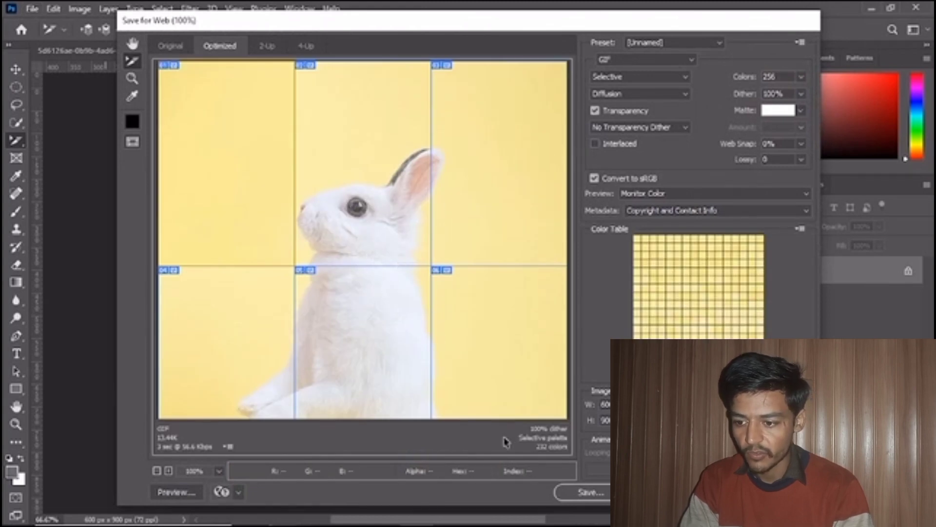
click(588, 492)
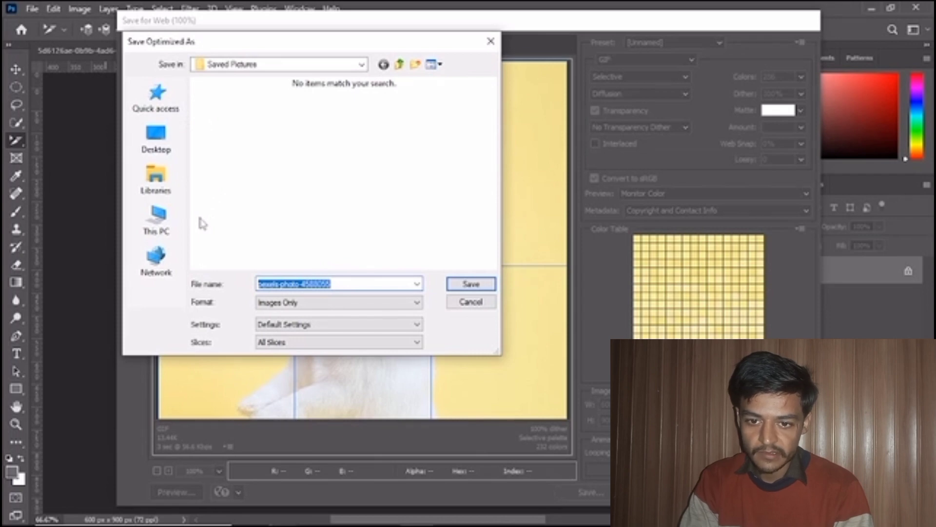
click(162, 216)
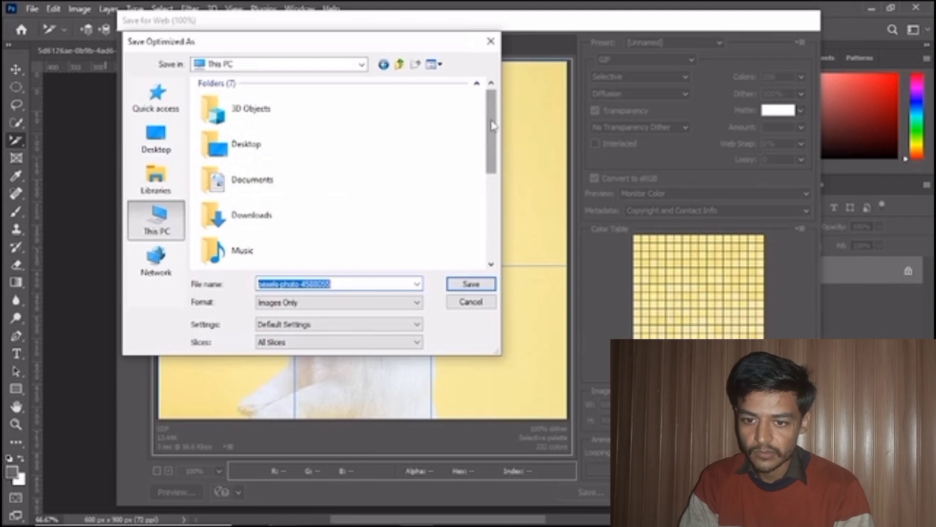
drag(494, 126, 493, 171)
double_click(223, 187)
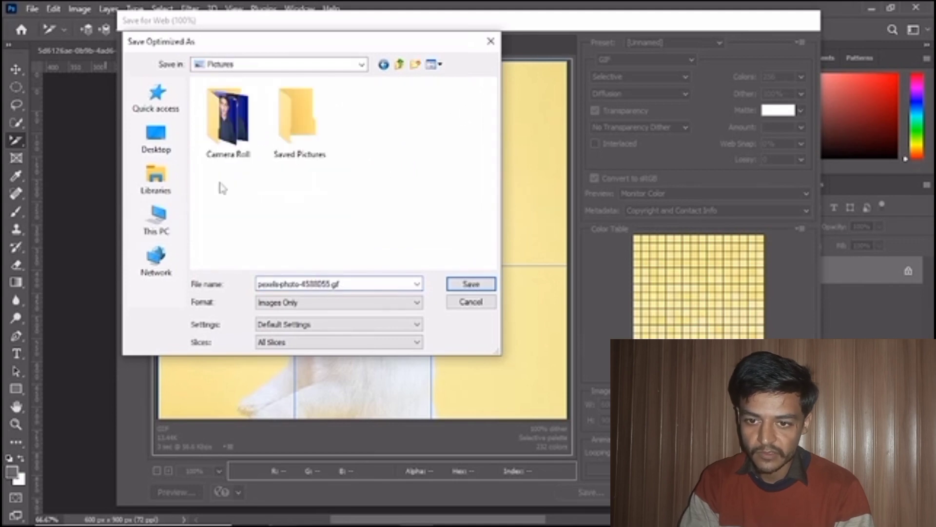
double_click(291, 129)
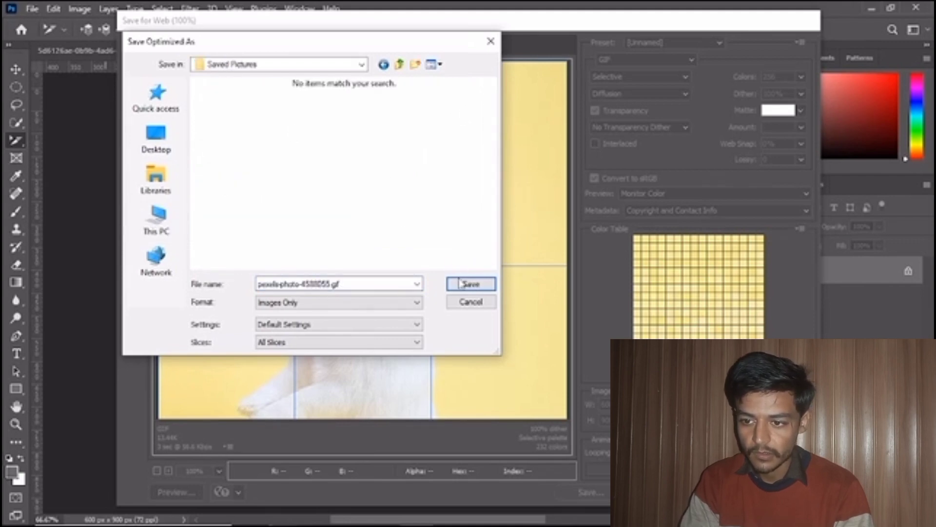
click(460, 283)
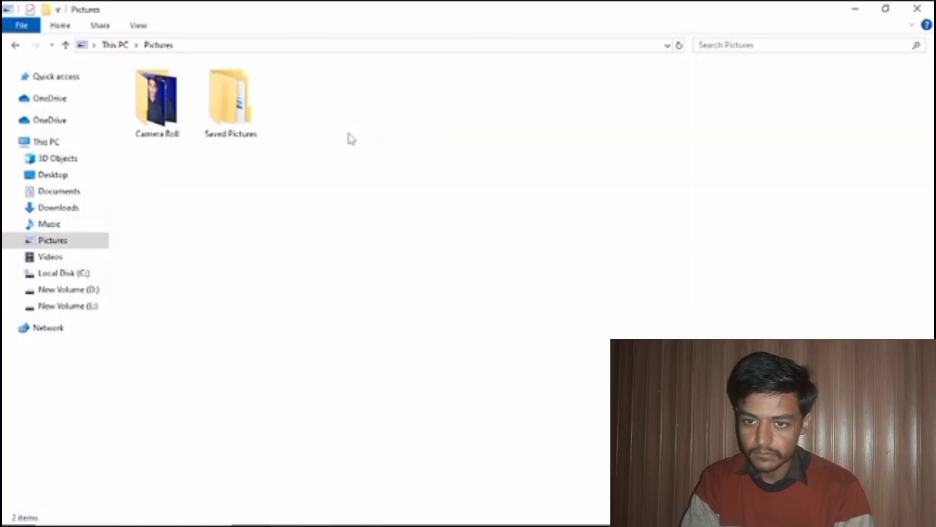
In File Explorer, open the images folder inside Saved Pictures to check the exported slice files.
double_click(238, 110)
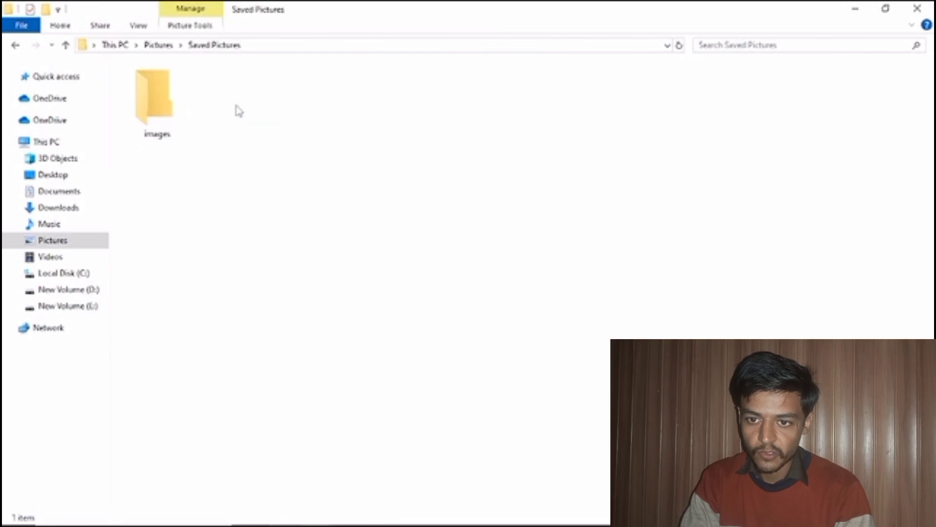
click(155, 110)
double_click(156, 111)
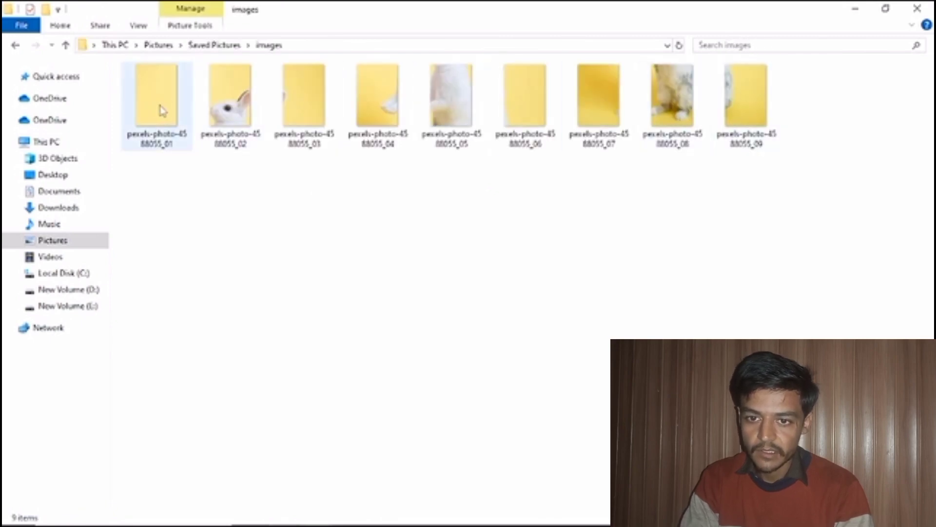
View the exported slice images one by one from pexels-photo-4588055_01 to pexels-photo-4588055_07 in the photo viewer and close it.
double_click(160, 110)
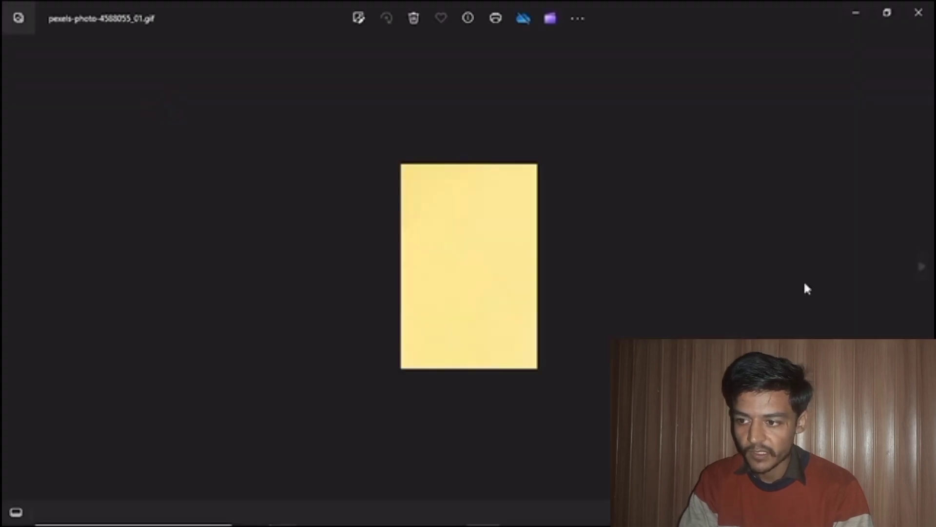
click(920, 267)
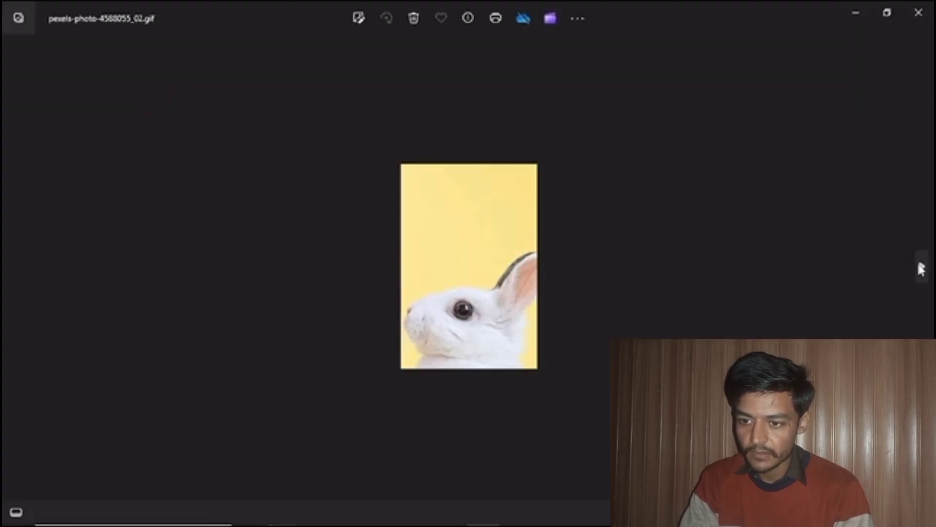
click(921, 268)
click(920, 268)
click(920, 268)
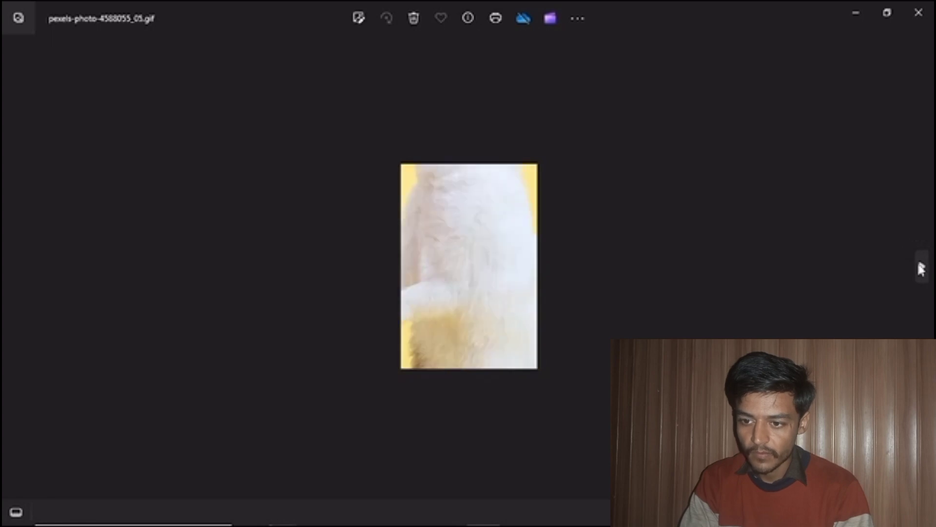
click(921, 268)
click(921, 269)
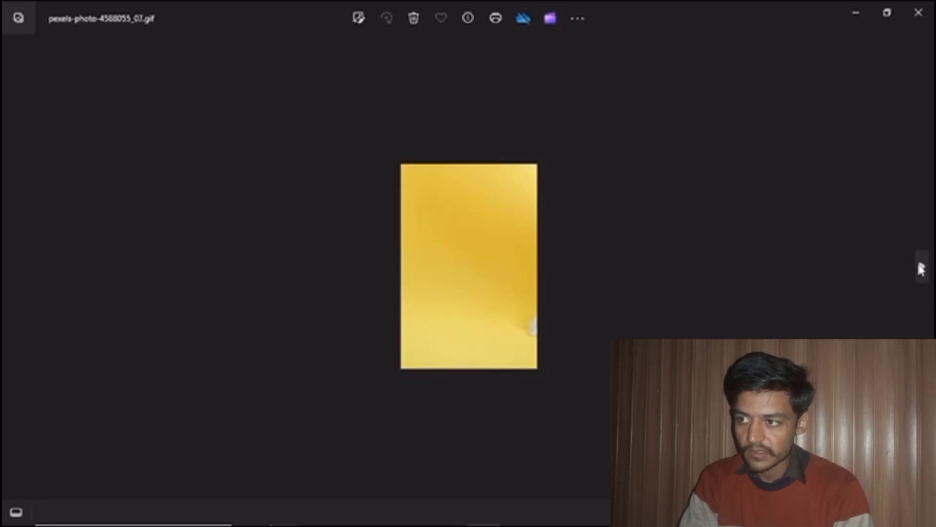
click(919, 12)
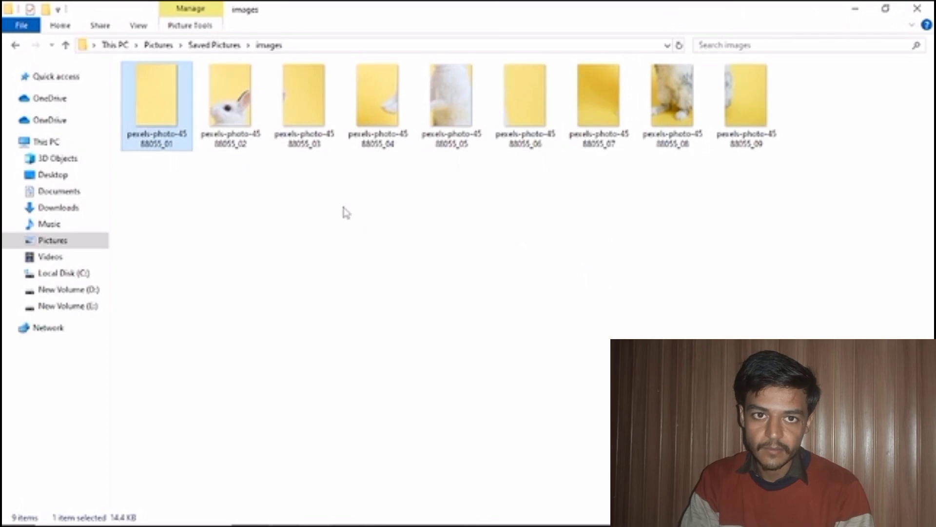